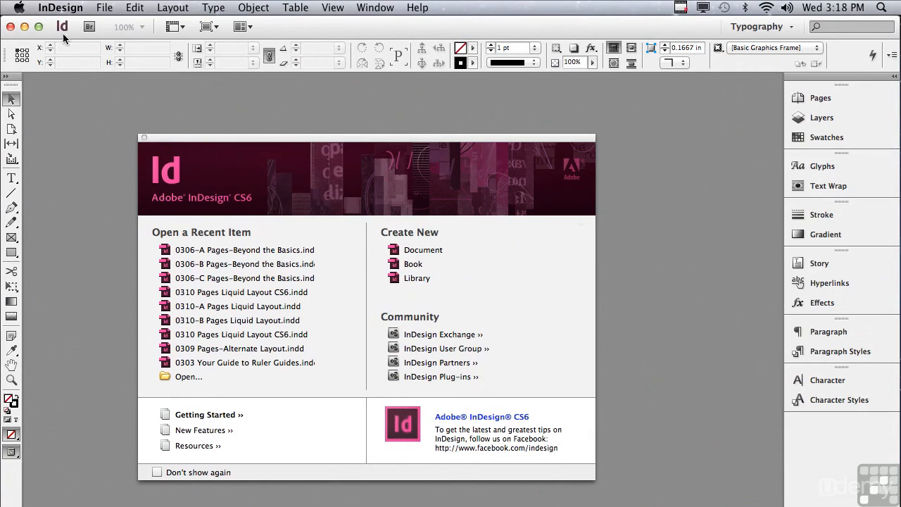
Step: Open the files 0306-A, 0306-B and 0306-C Pages-Beyond the Basics.indd together from the InDesign CS6 Sample Layouts folder
click(102, 7)
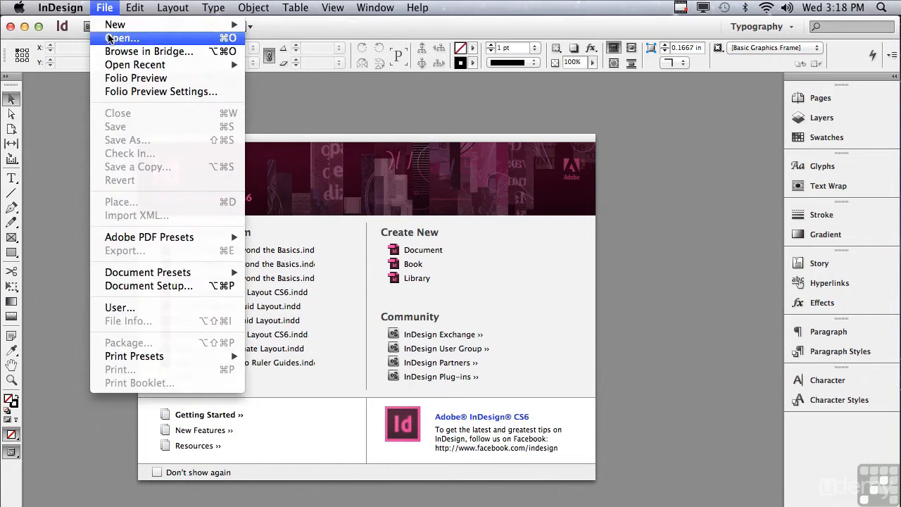
click(109, 38)
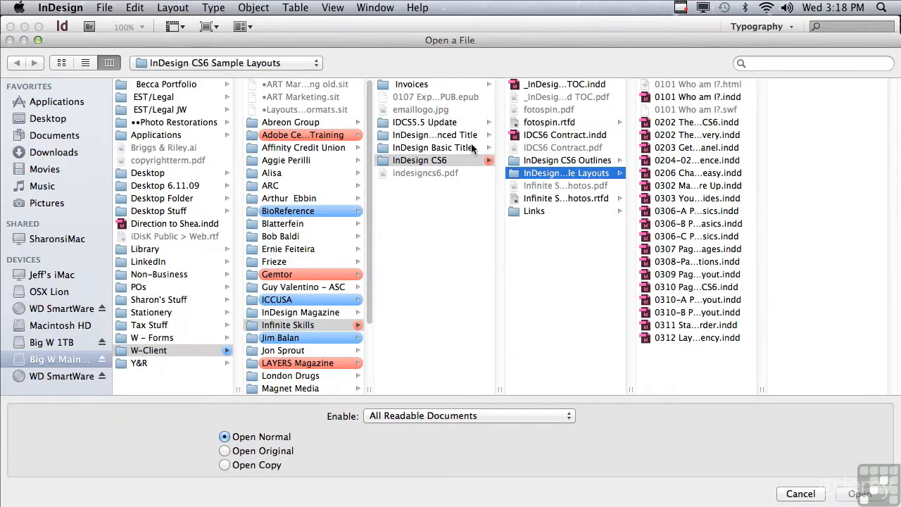
click(660, 213)
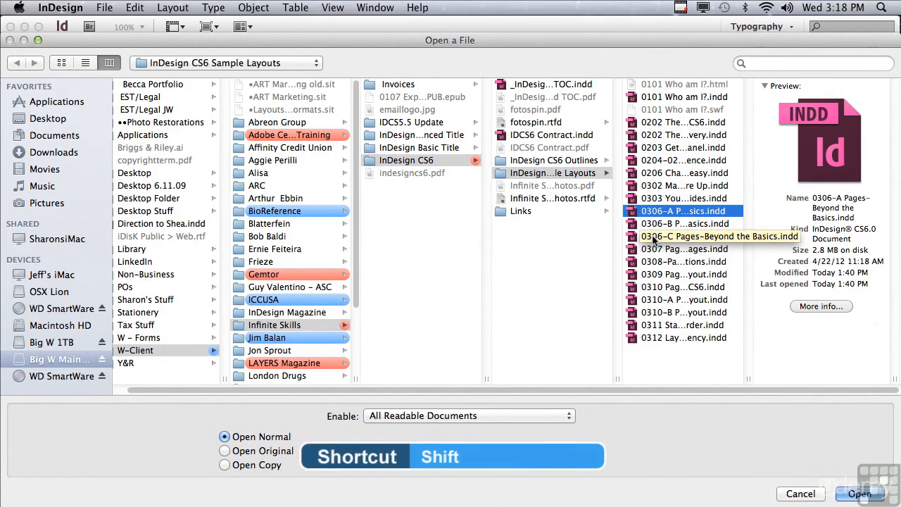
key(shift+Down)
key(shift+Down)
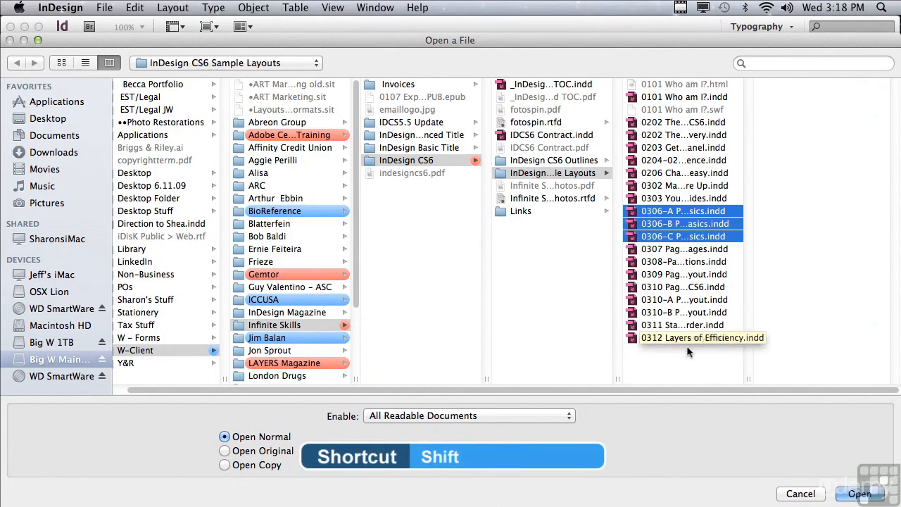
click(858, 493)
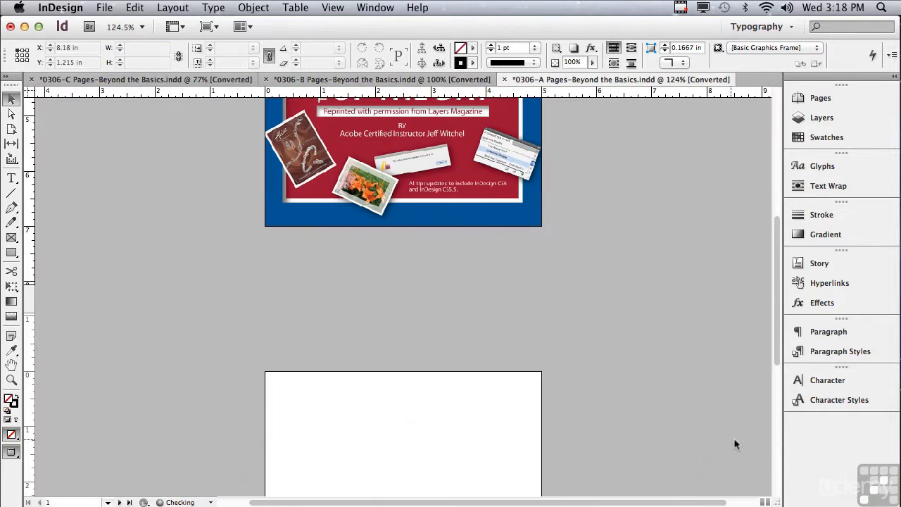
Step: Examine page 2 of the 0306-A document, including its dividing line and vertical text, and compare it with the page 1 cover
click(821, 98)
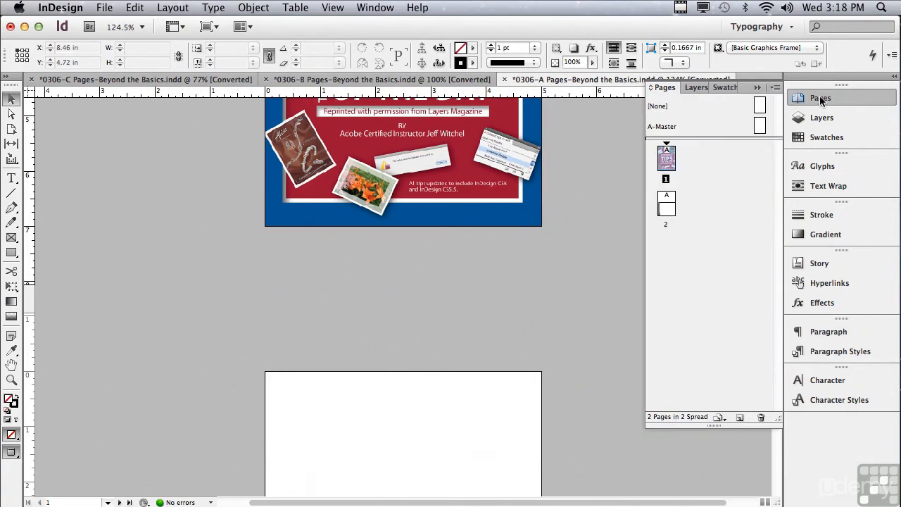
double_click(666, 204)
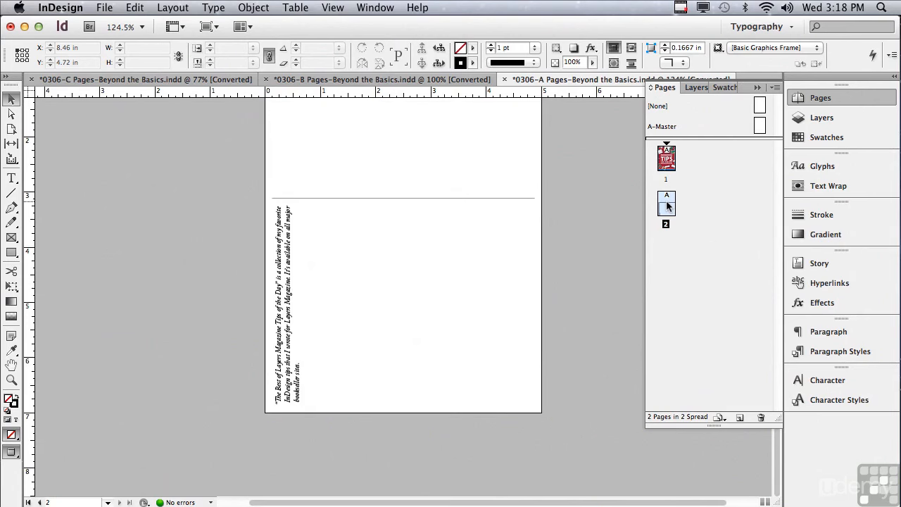
key(super+0)
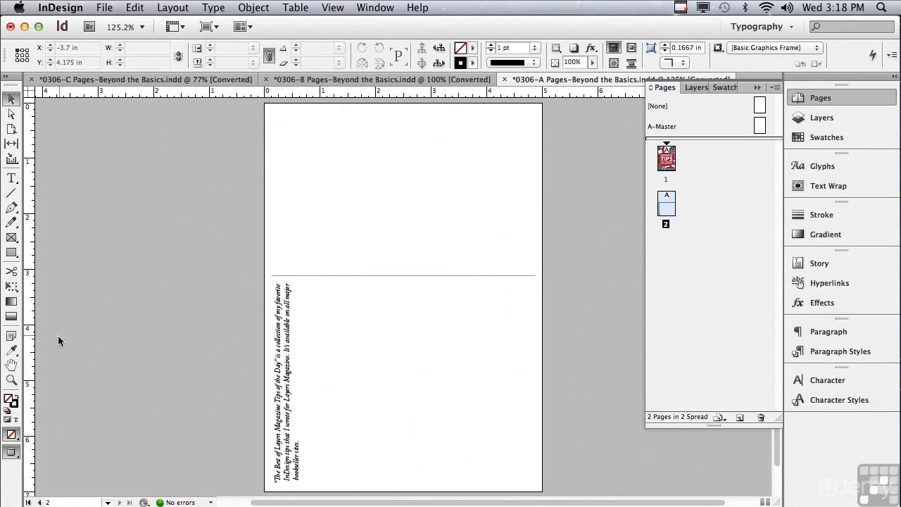
click(11, 380)
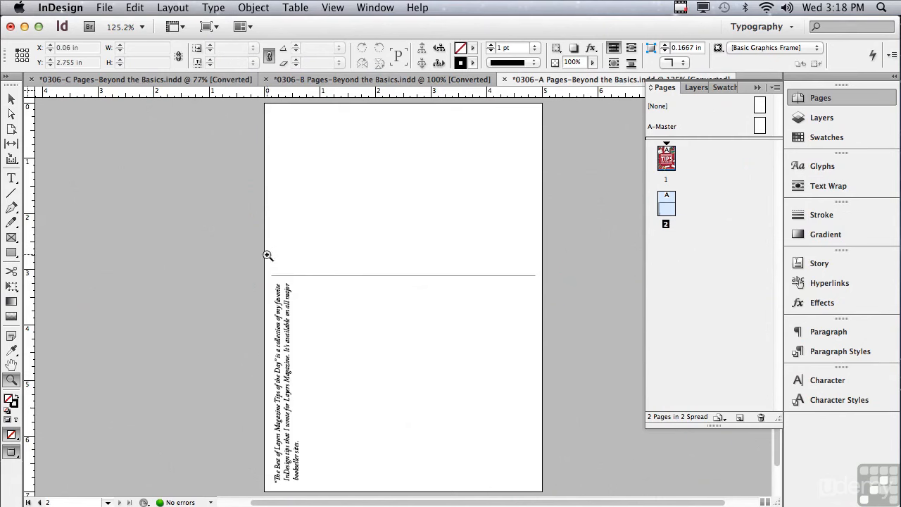
drag(258, 249, 550, 310)
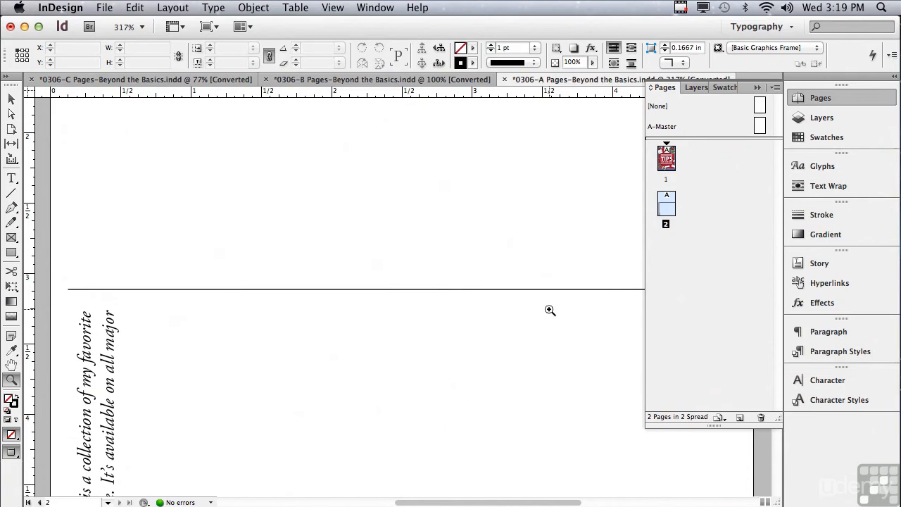
click(15, 100)
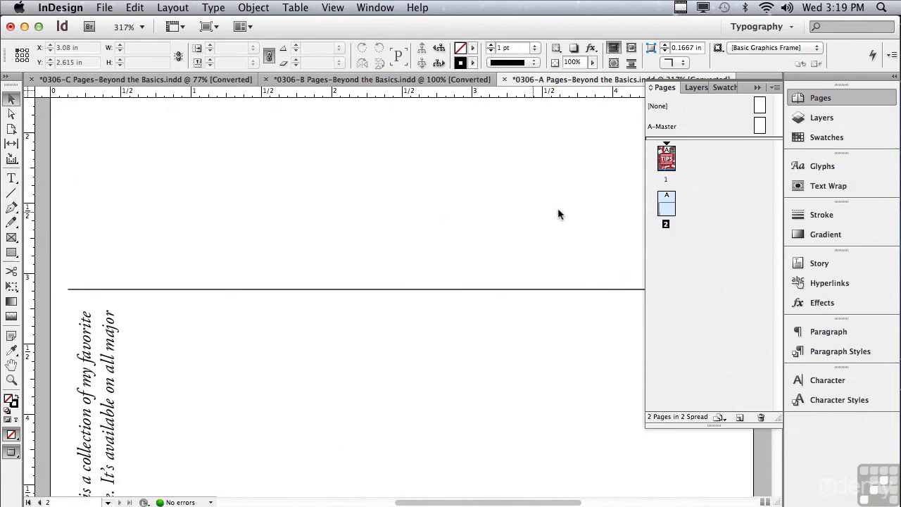
double_click(669, 205)
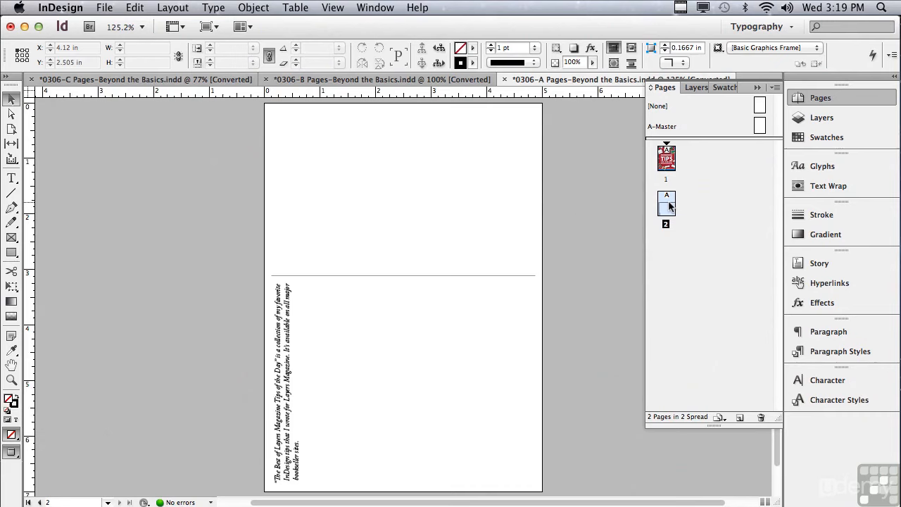
double_click(664, 166)
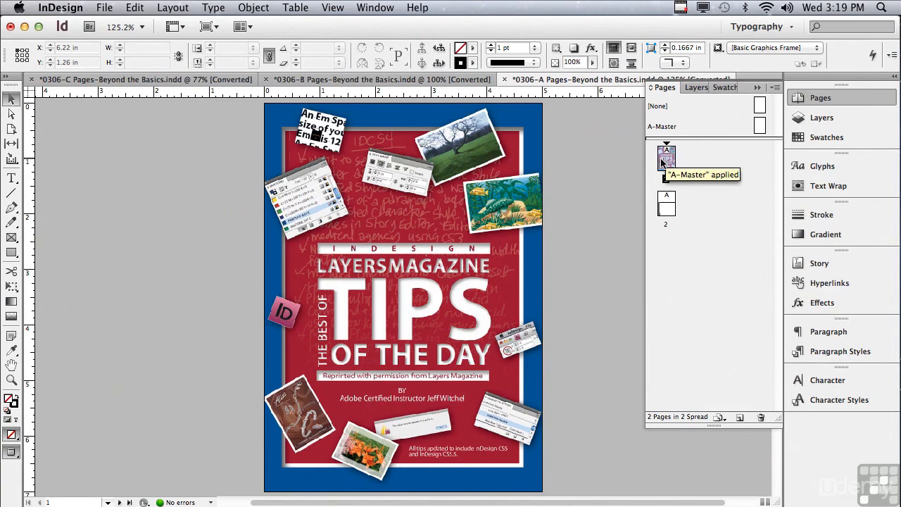
double_click(659, 210)
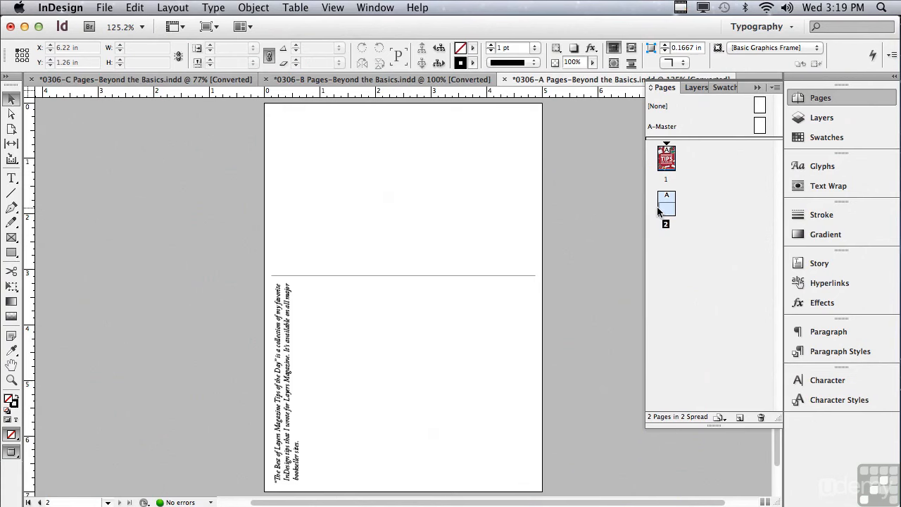
click(281, 380)
click(174, 348)
Step: Rotate the spread view of page 2 by 90° CW
click(774, 89)
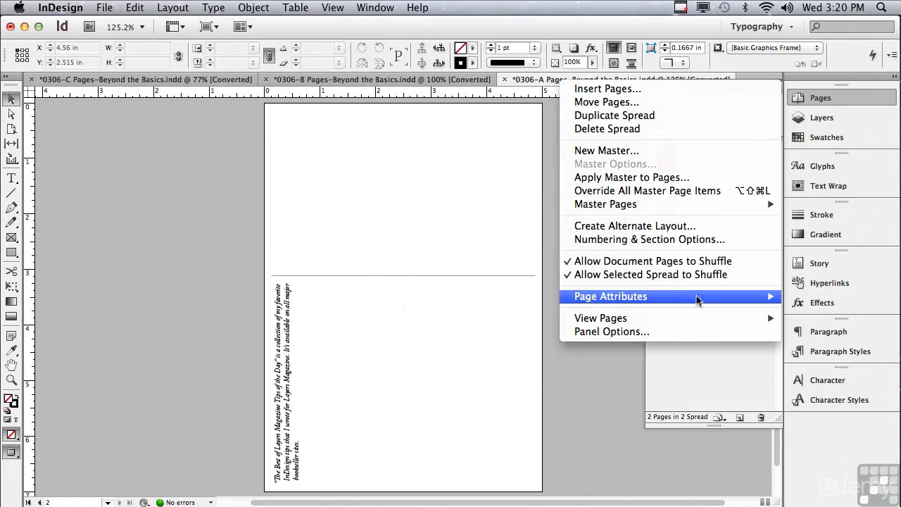
mouse_move(696, 300)
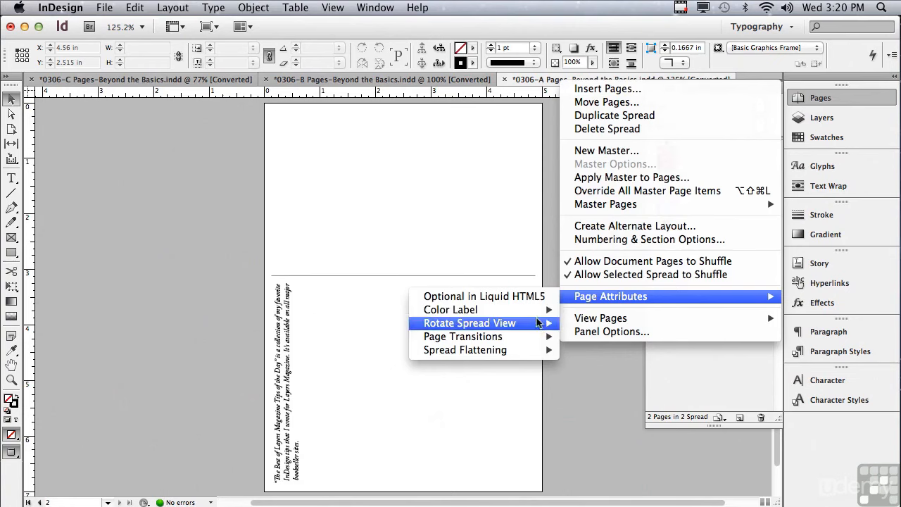
mouse_move(539, 326)
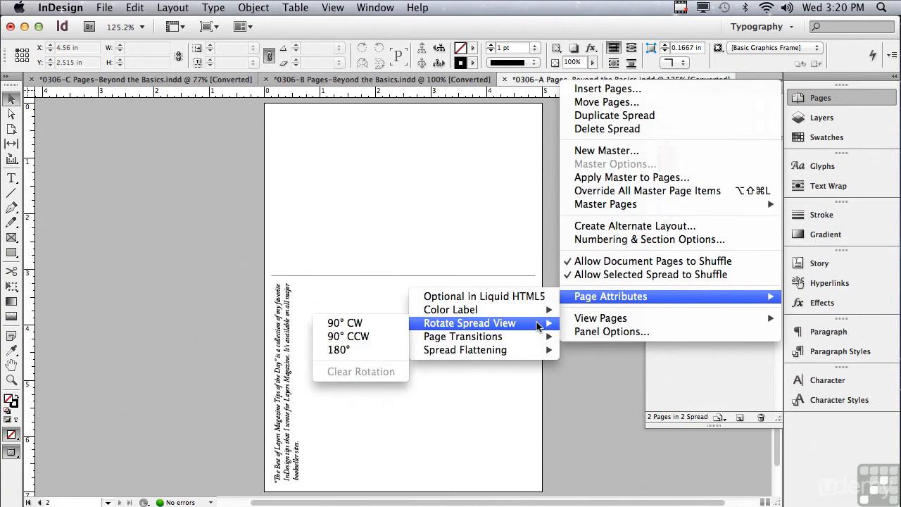
click(401, 328)
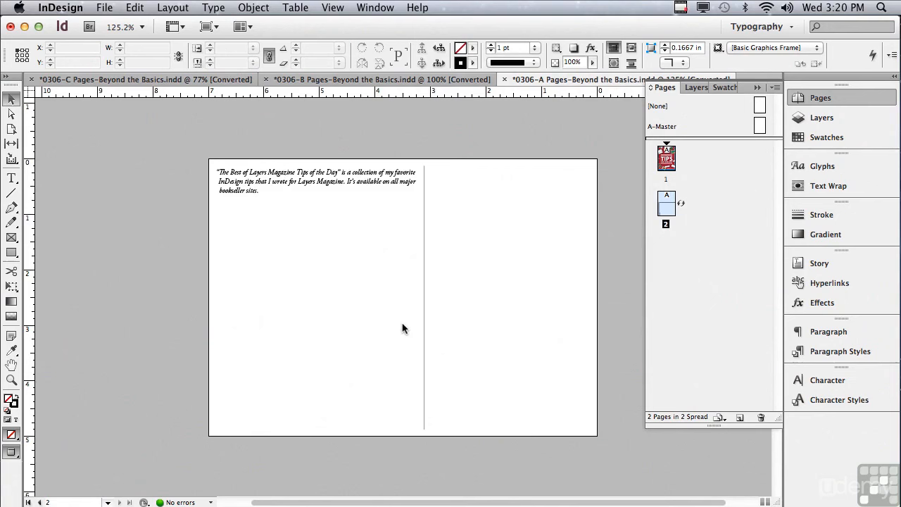
Step: Clear the spread view rotation of page 2
mouse_move(684, 208)
click(775, 89)
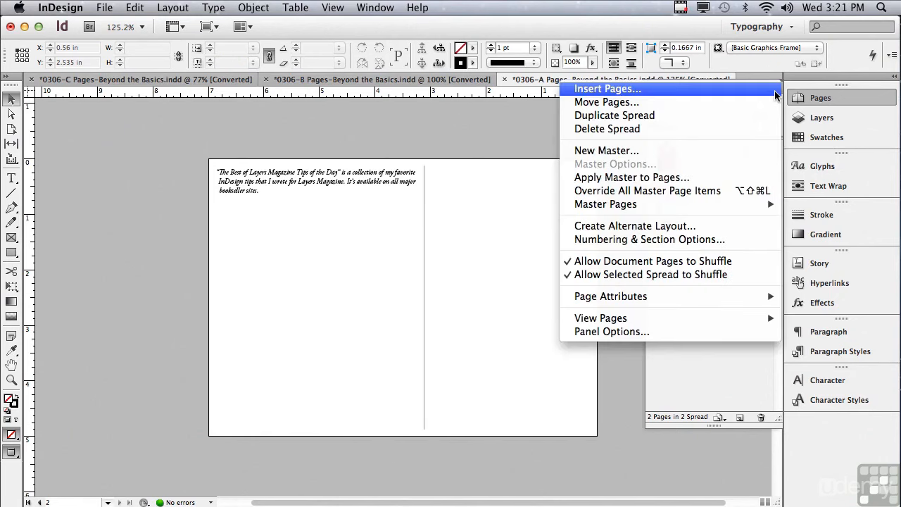
mouse_move(643, 298)
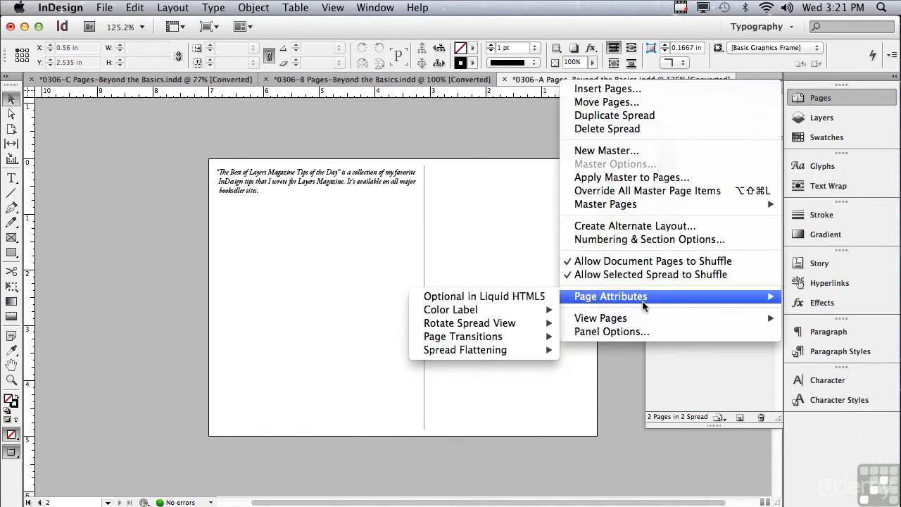
mouse_move(508, 328)
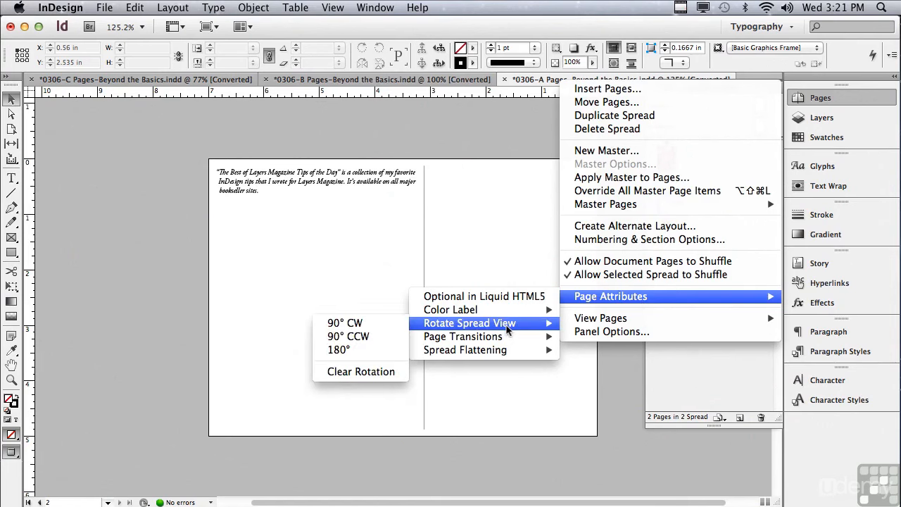
click(377, 375)
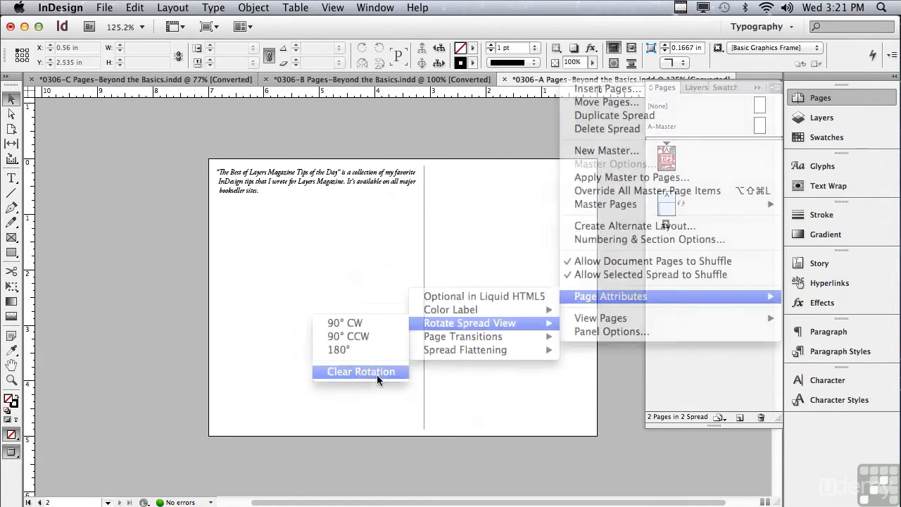
Step: Switch to the 0306-B document and go to its title page, page 1
click(334, 79)
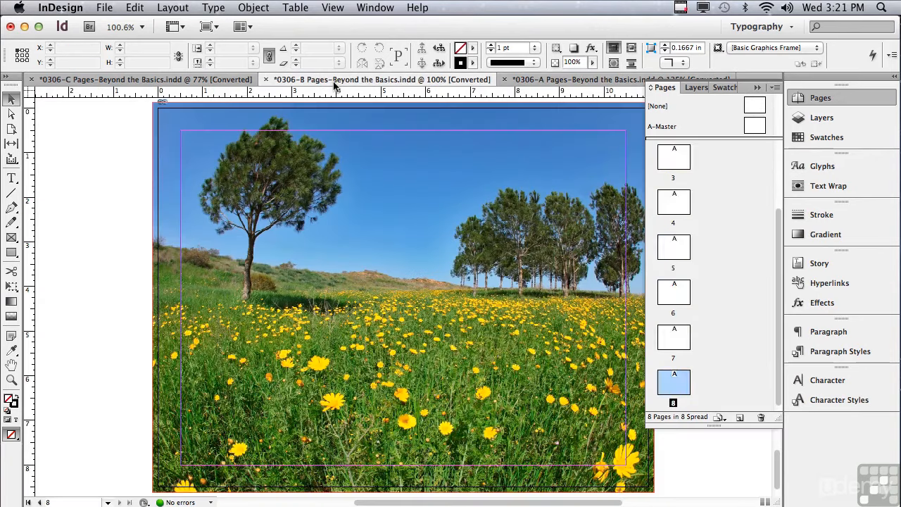
click(403, 298)
drag(384, 502, 414, 502)
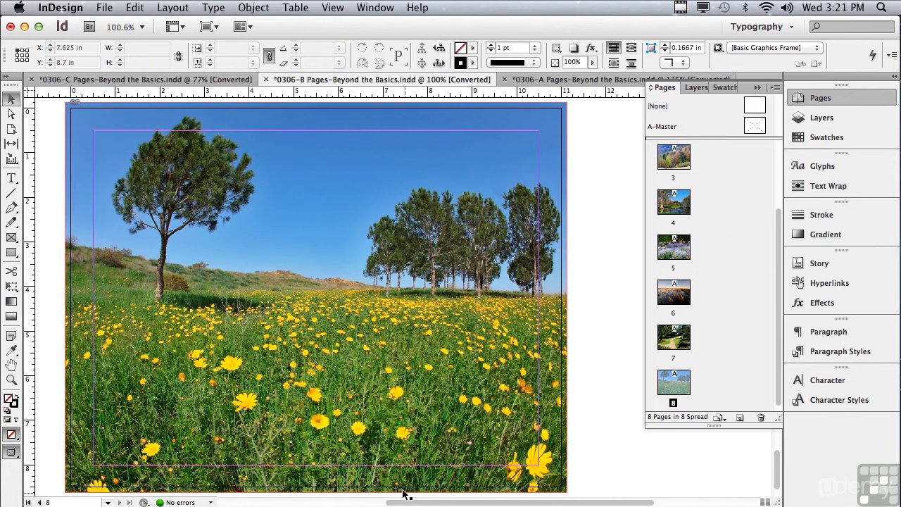
click(316, 297)
drag(777, 312, 774, 220)
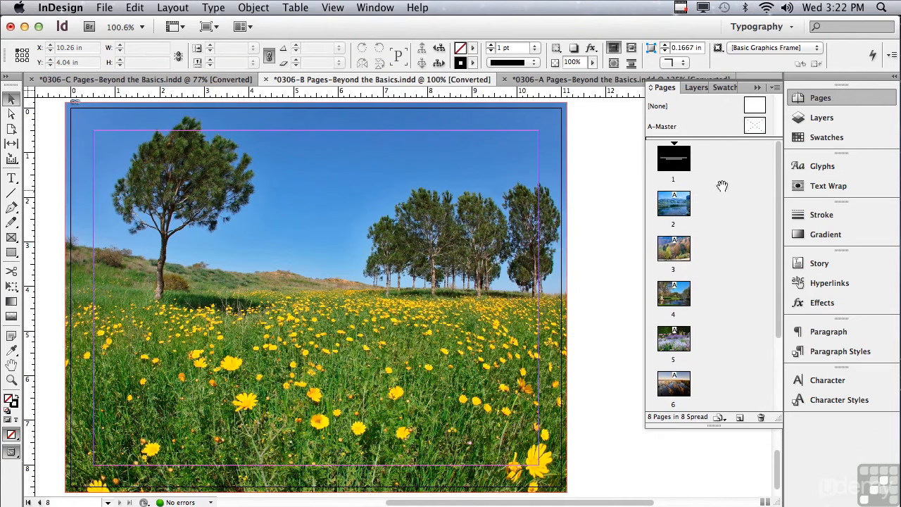
double_click(680, 167)
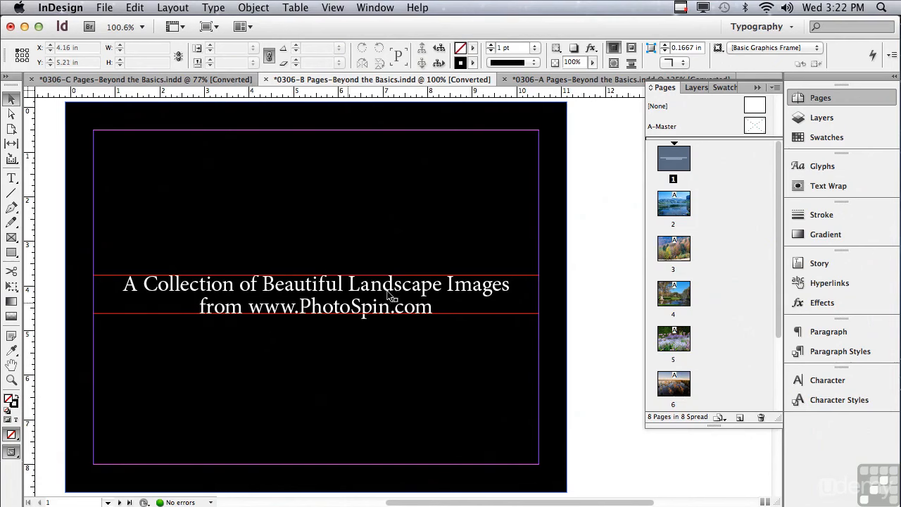
Step: Apply the Fade page transition to all spreads of the 0306-B document
click(775, 87)
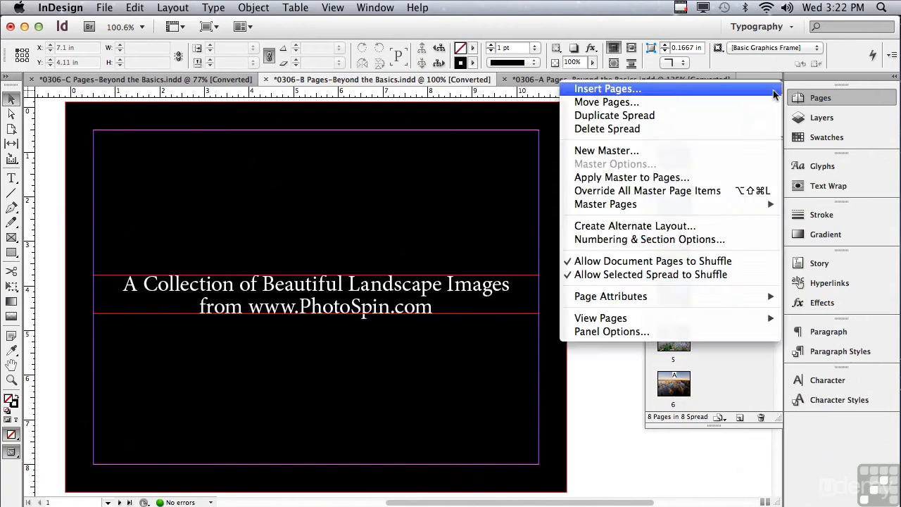
mouse_move(665, 301)
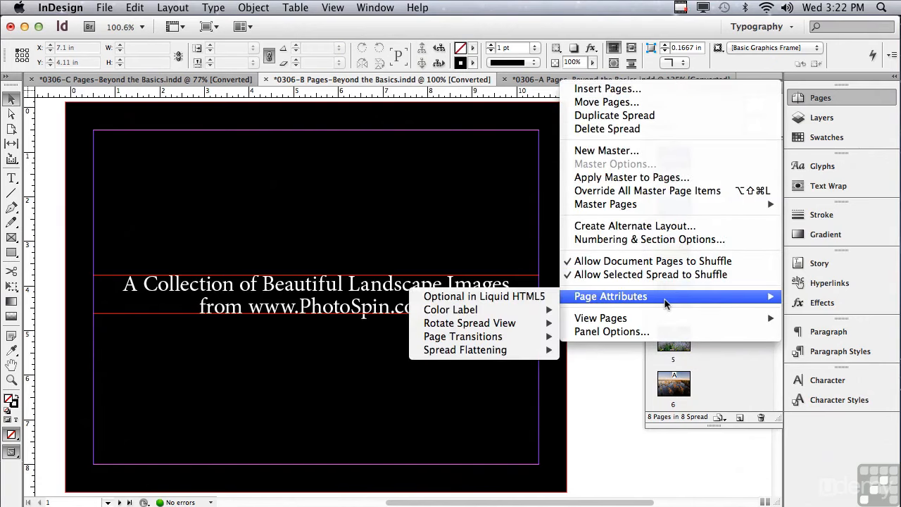
mouse_move(508, 344)
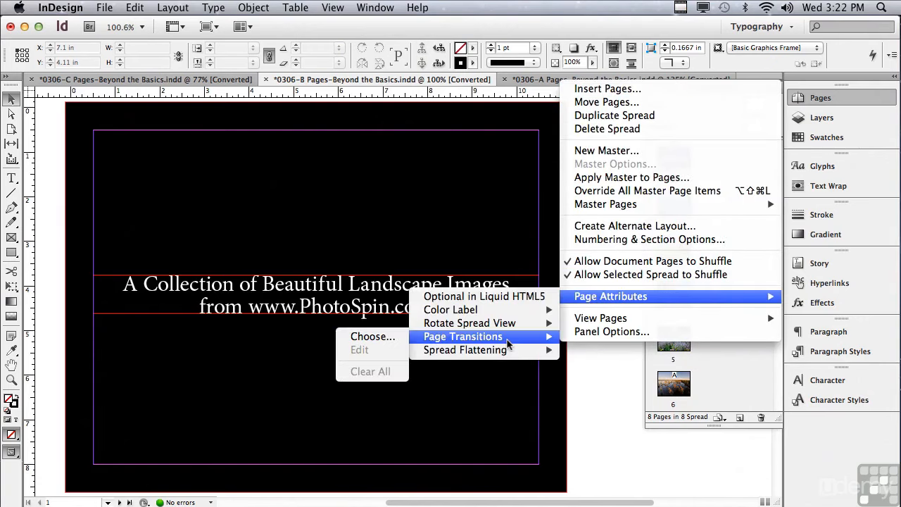
click(394, 338)
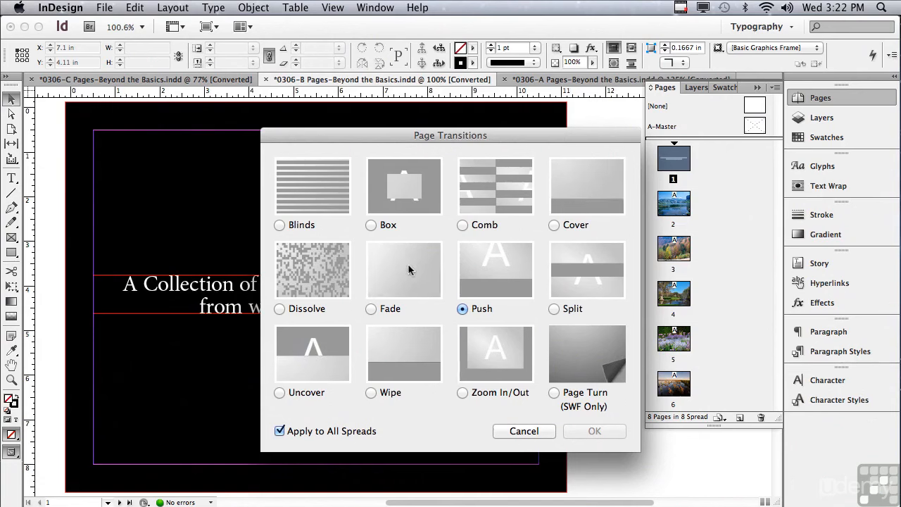
click(370, 308)
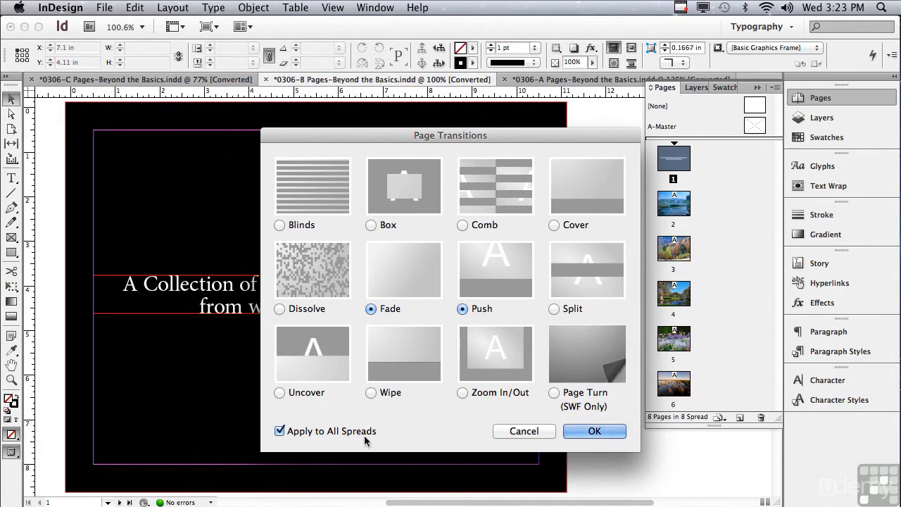
click(571, 436)
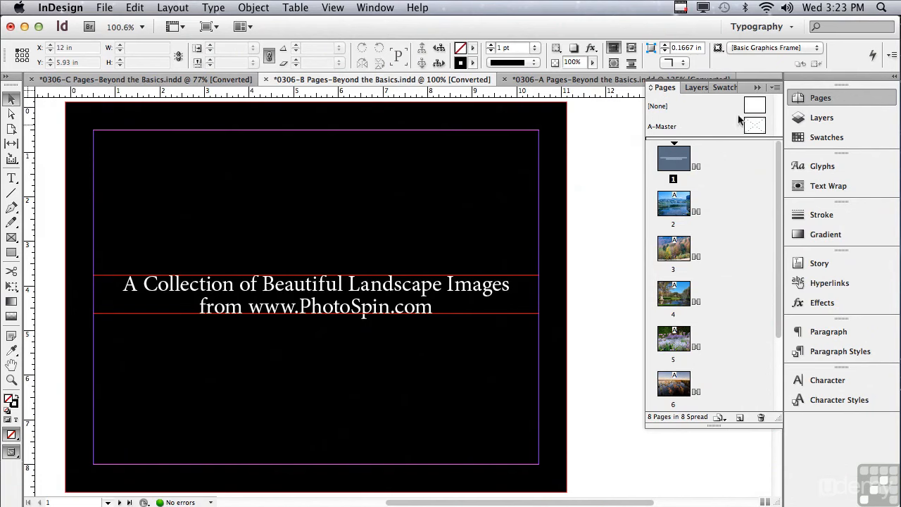
Step: Clear all page transitions from the 0306-B document
click(776, 89)
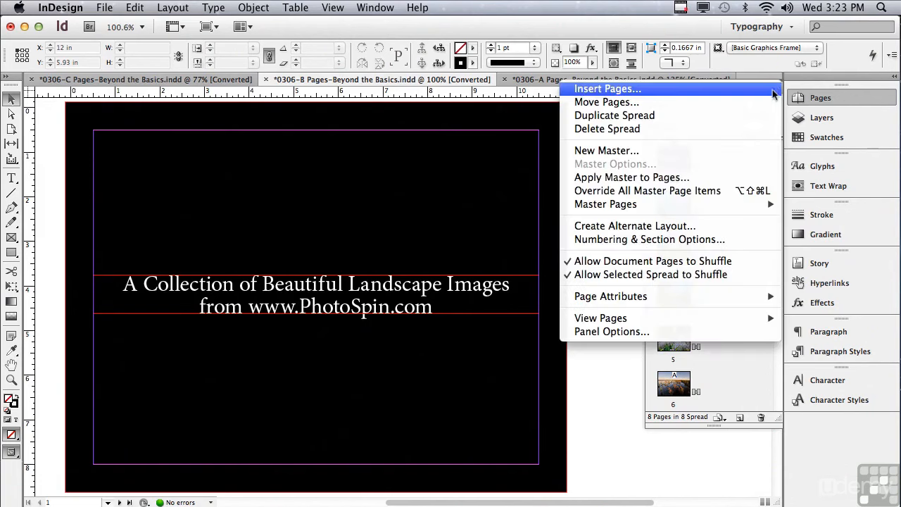
mouse_move(595, 299)
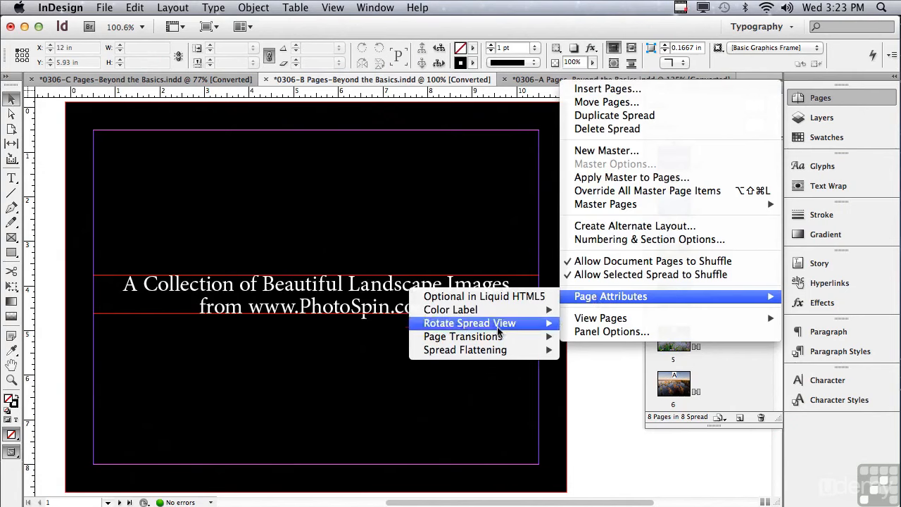
mouse_move(448, 341)
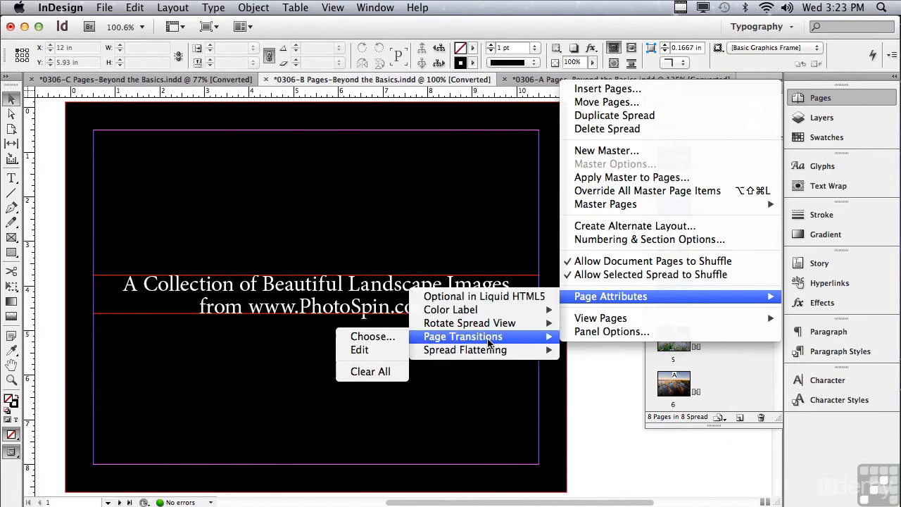
click(377, 373)
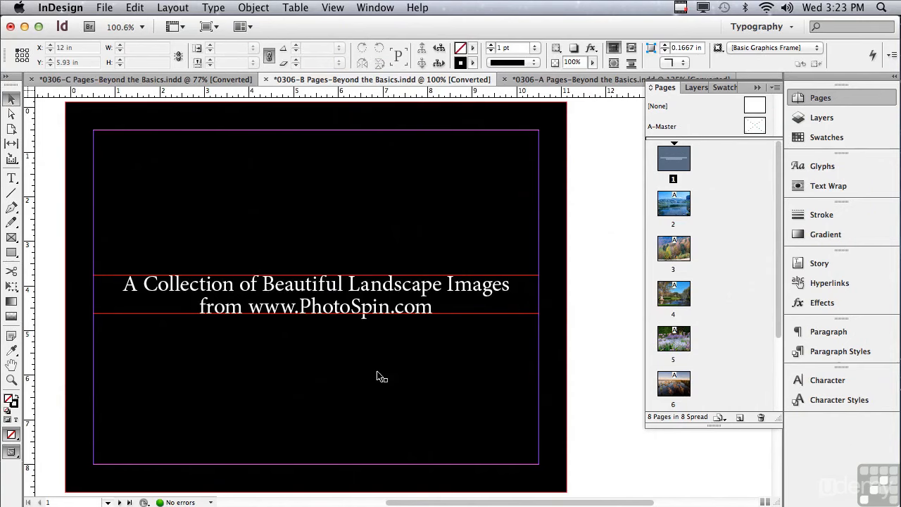
Step: Switch to the 0306-C document and open its A-Master spread, selecting the red frame on the right-hand master page
click(125, 80)
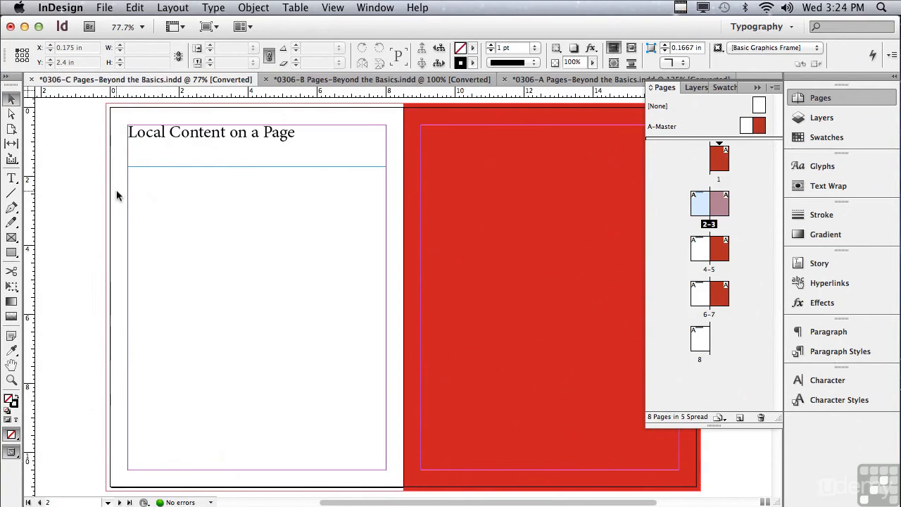
click(775, 90)
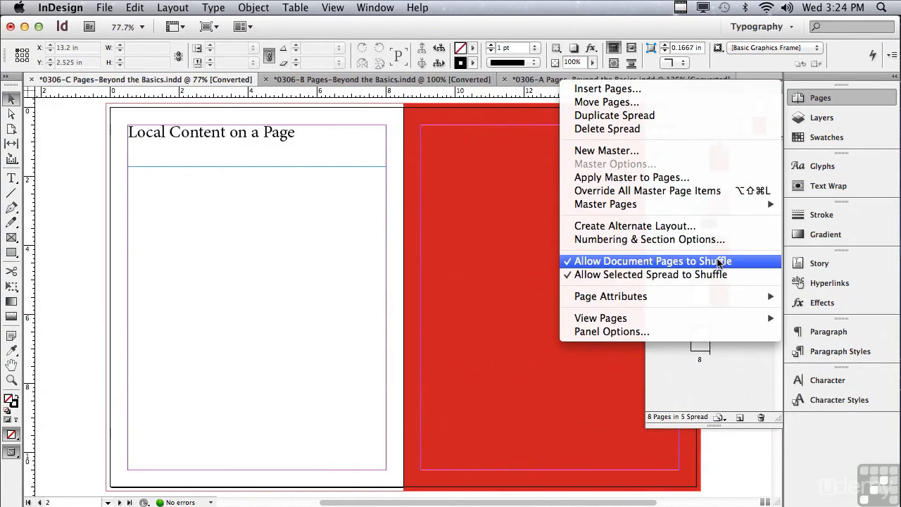
click(420, 226)
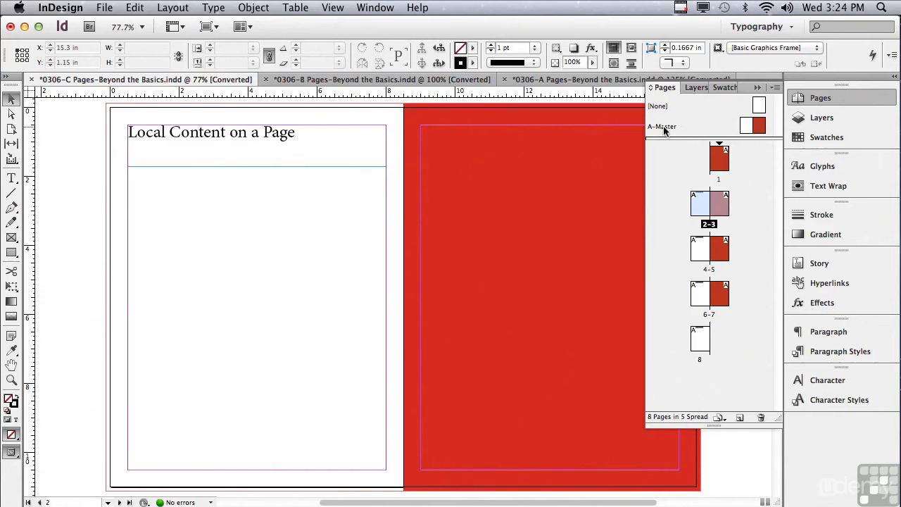
double_click(760, 127)
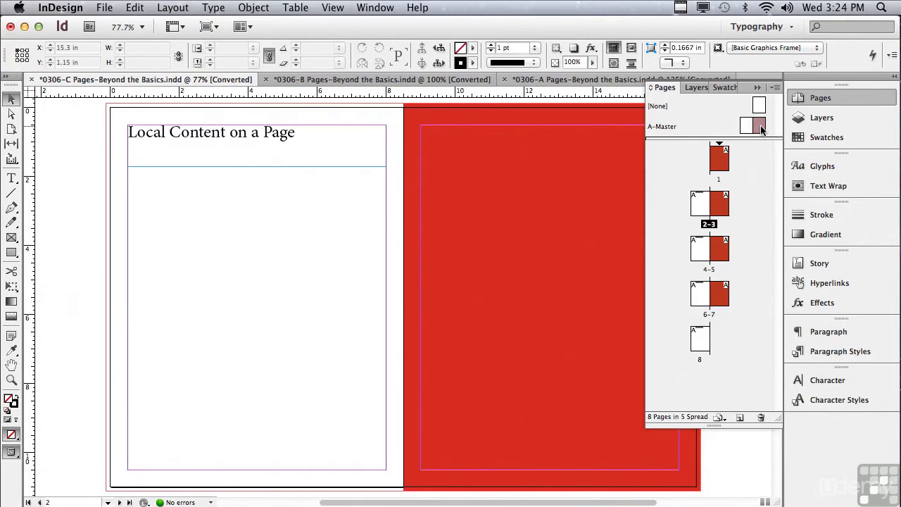
click(355, 192)
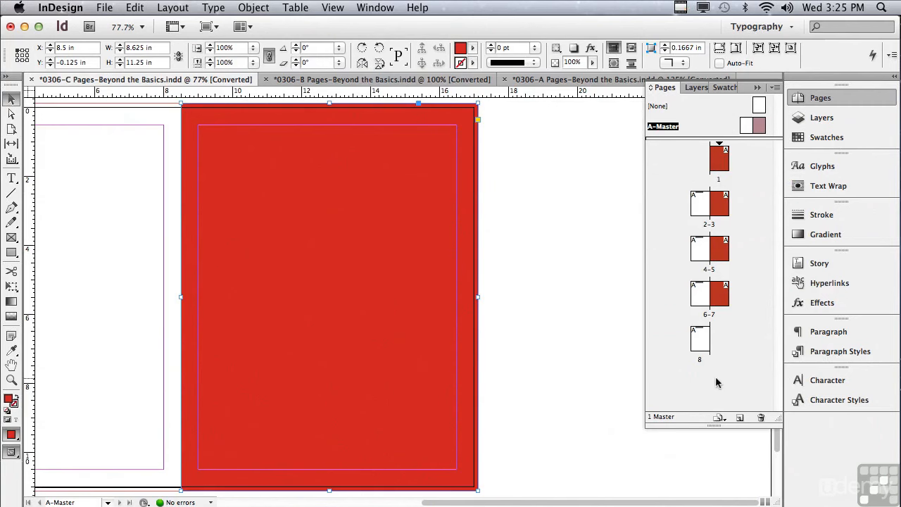
Step: Go to page 2 and move its "Local Content on a Page" text frame straight down to a Y position of about 2.575 in
click(697, 206)
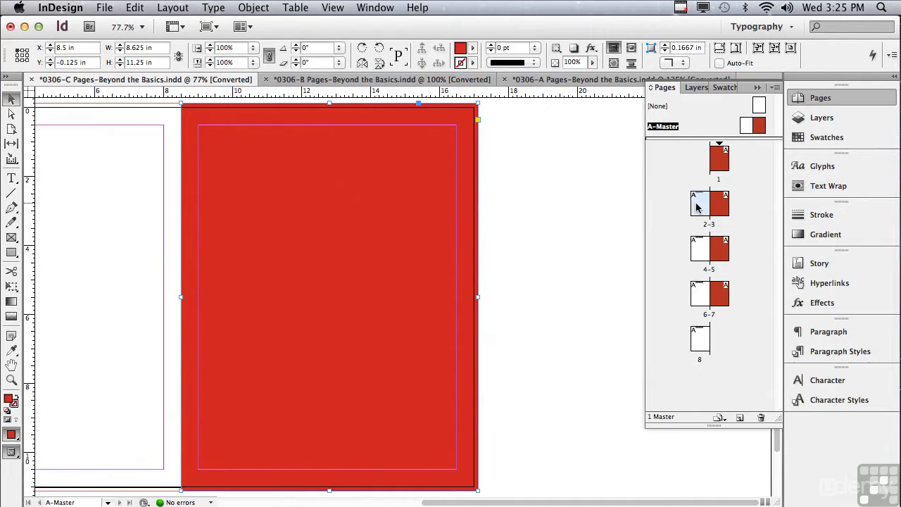
double_click(696, 206)
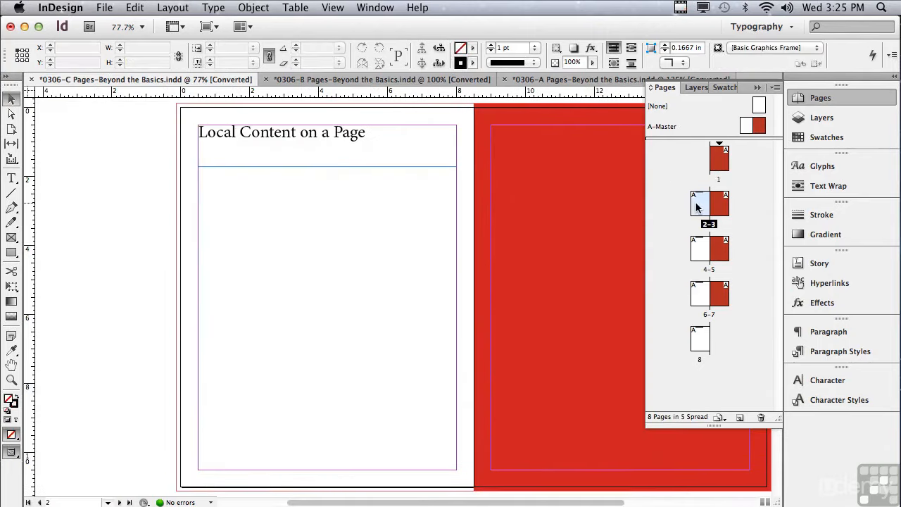
click(244, 140)
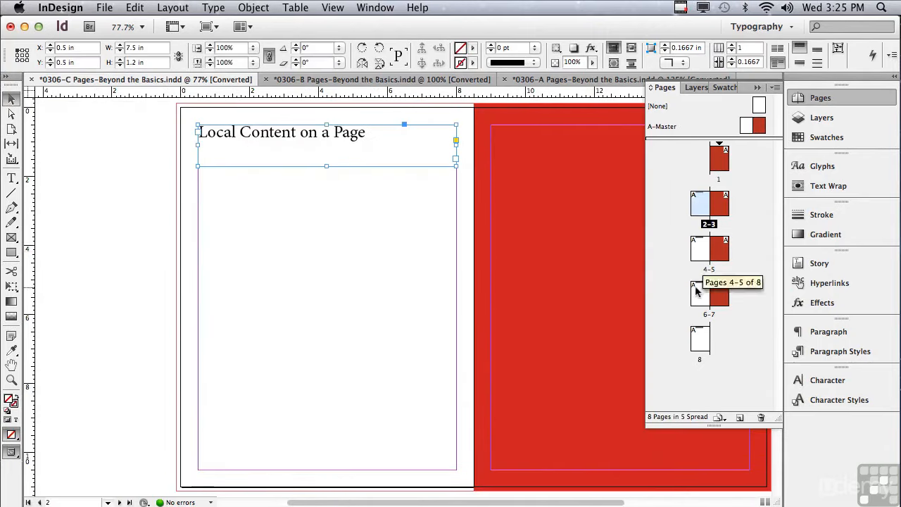
drag(246, 140, 245, 206)
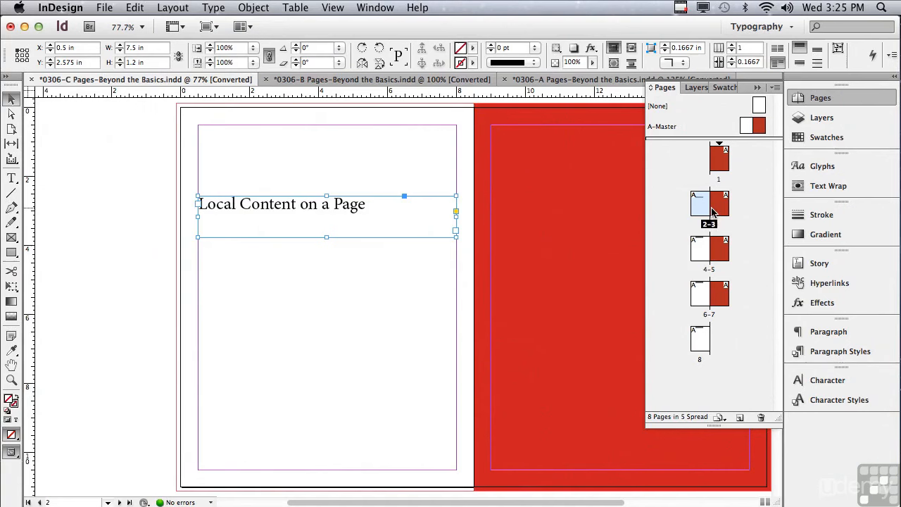
Step: Insert a new page based on the left-hand A-Master page before page 2, and select the "Local Content on a Page" frame
click(746, 125)
drag(745, 125, 683, 210)
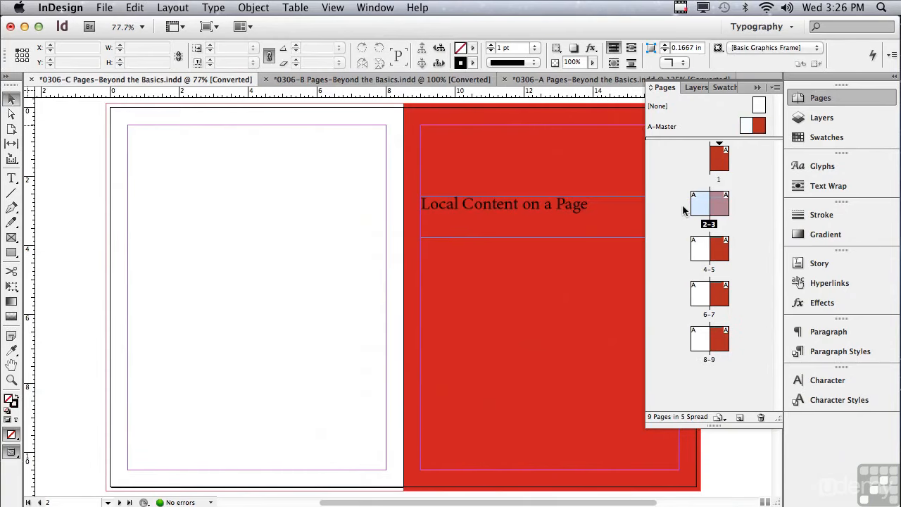
click(427, 215)
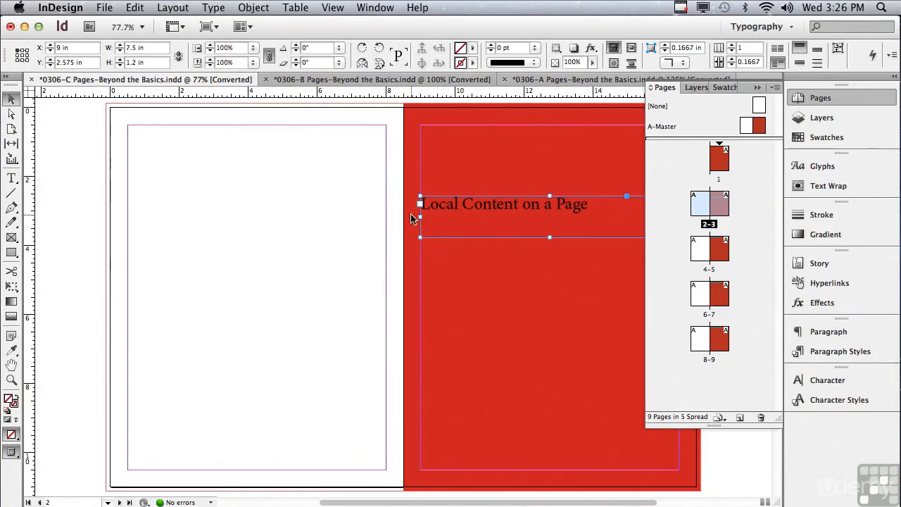
Step: Review the Pages panel options, trying the Transparency icon and the Pages on Top layout, and restore both original settings
click(774, 88)
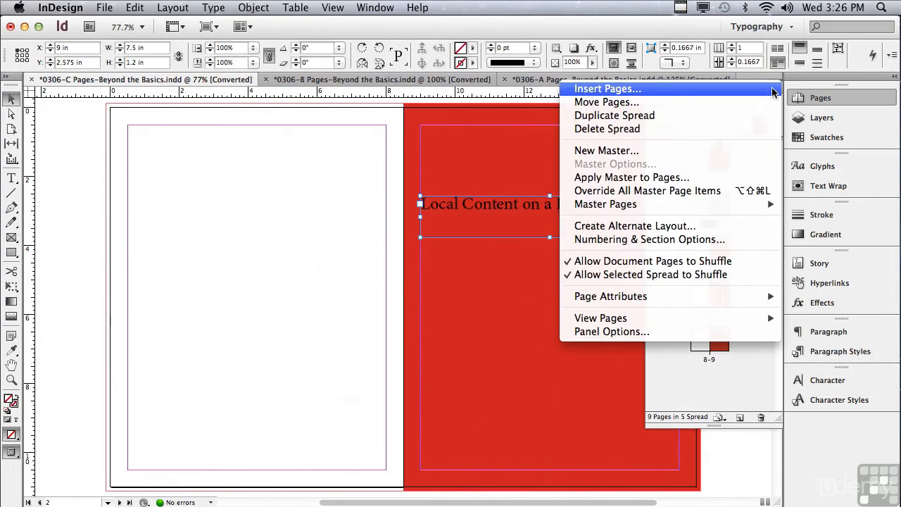
click(660, 332)
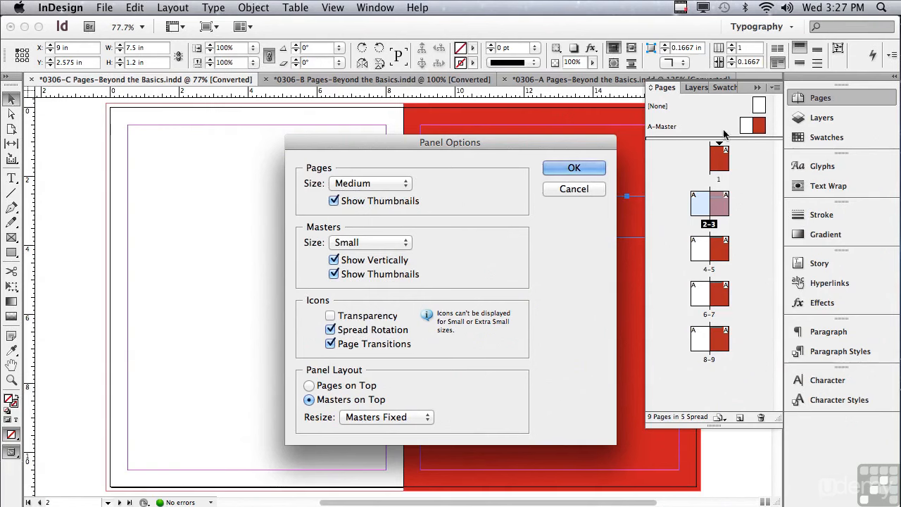
click(359, 245)
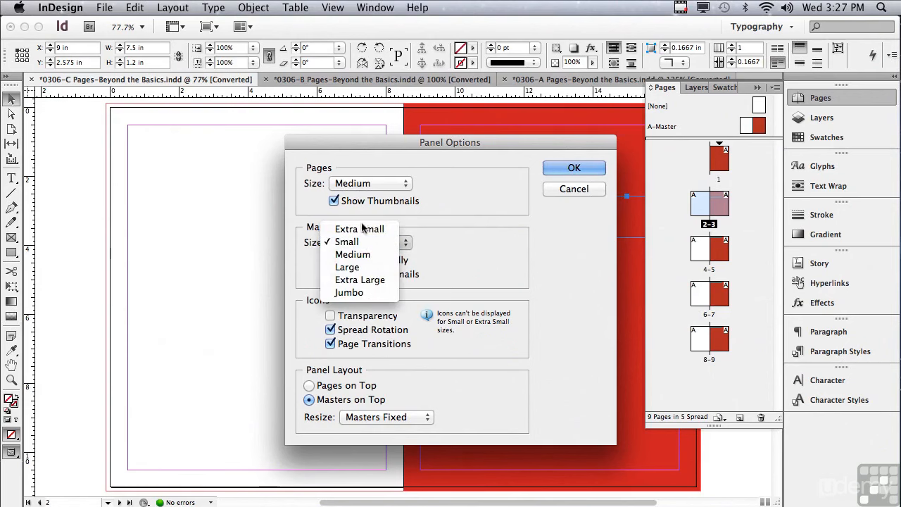
click(297, 259)
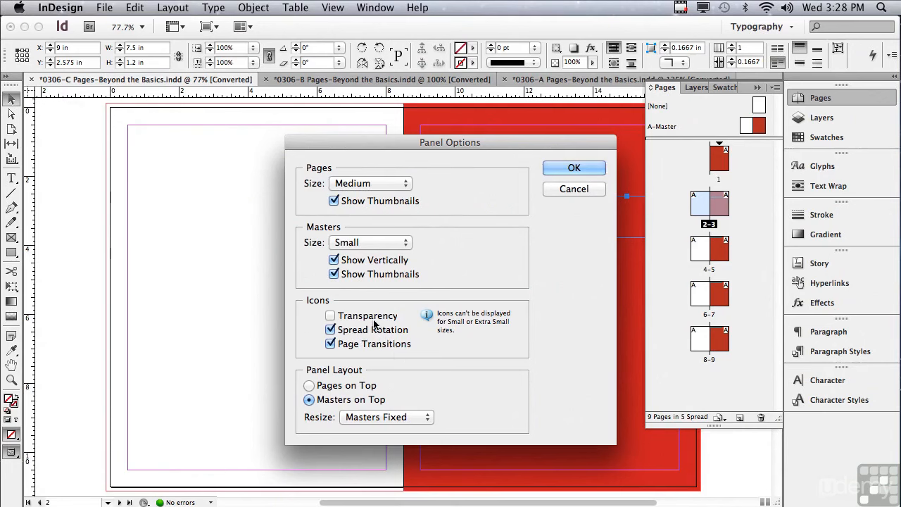
click(331, 316)
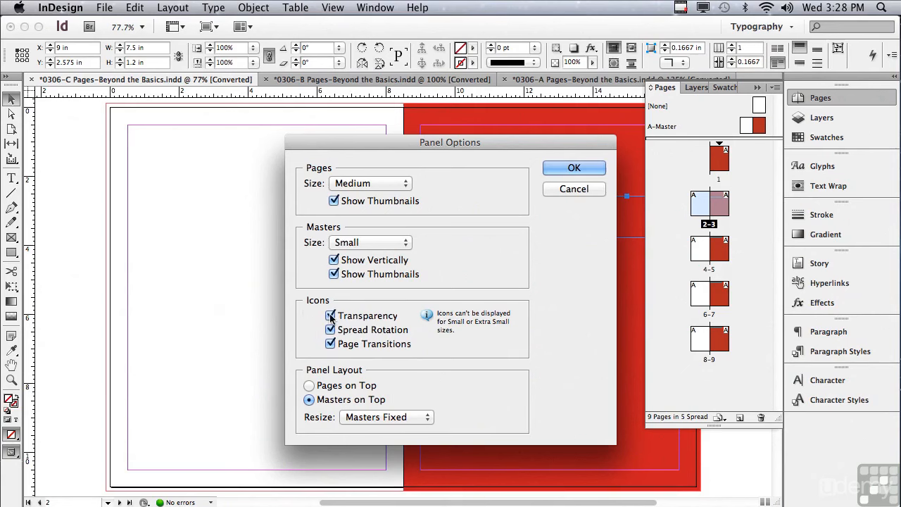
click(330, 315)
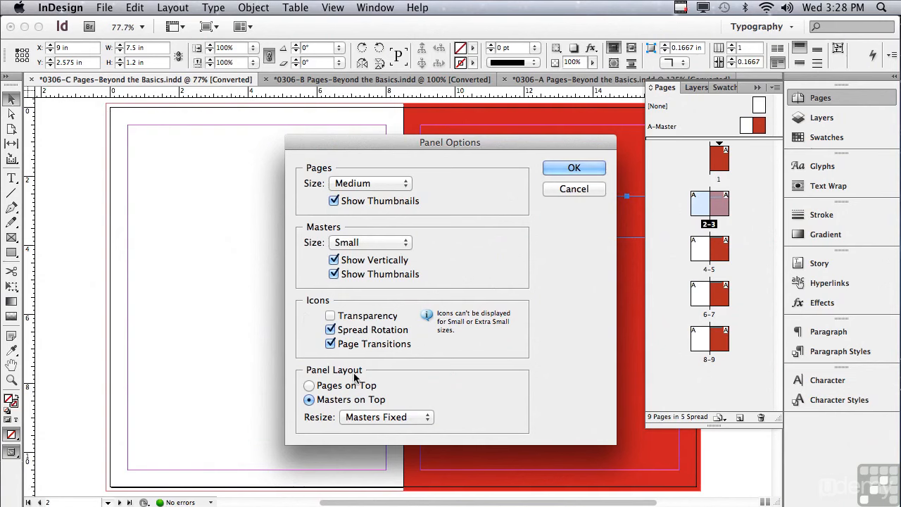
click(310, 386)
click(309, 399)
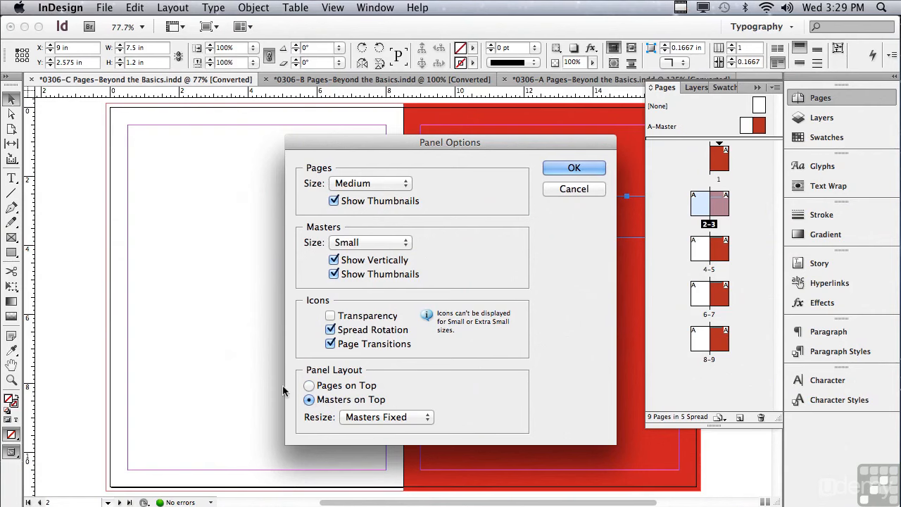
click(562, 168)
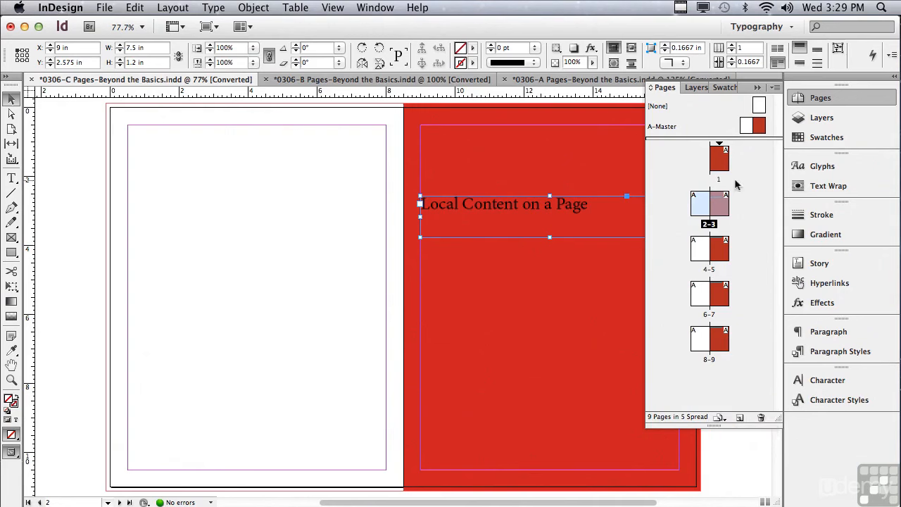
Step: Add a left-hand A-Master page at the end of the document as page 10 and set its page size to Legal
drag(746, 125, 704, 384)
double_click(703, 385)
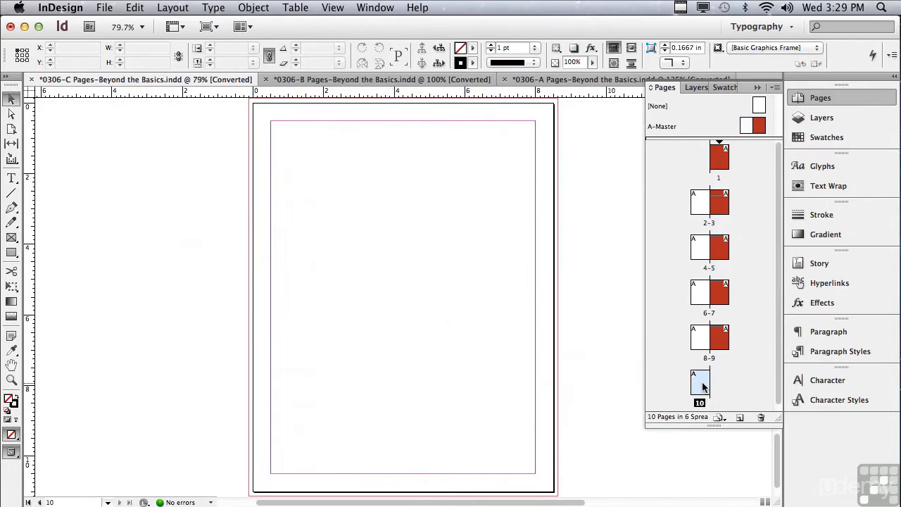
click(719, 418)
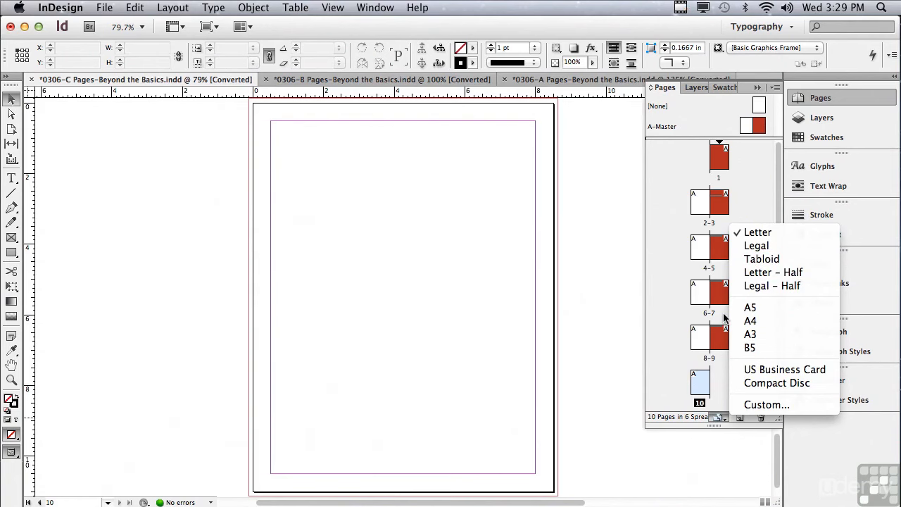
click(755, 245)
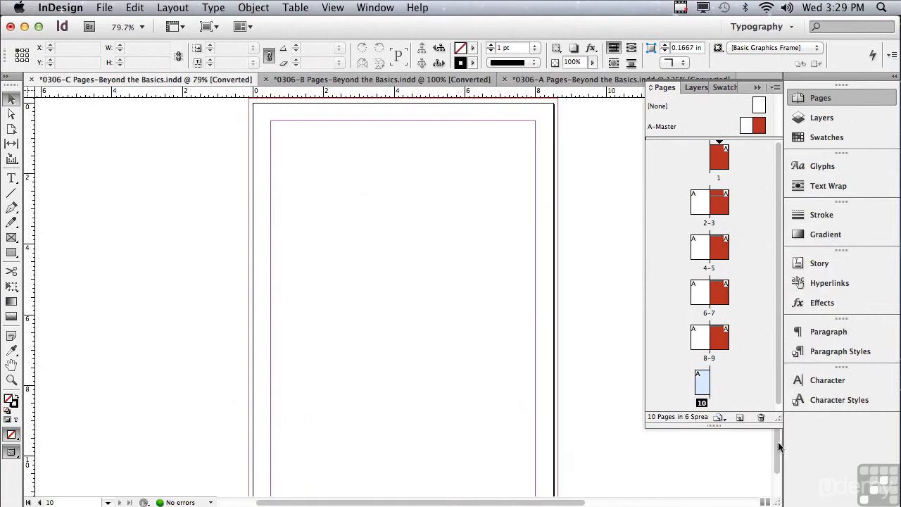
mouse_move(774, 440)
mouse_down()
mouse_move(772, 457)
mouse_move(765, 428)
mouse_move(761, 441)
mouse_up()
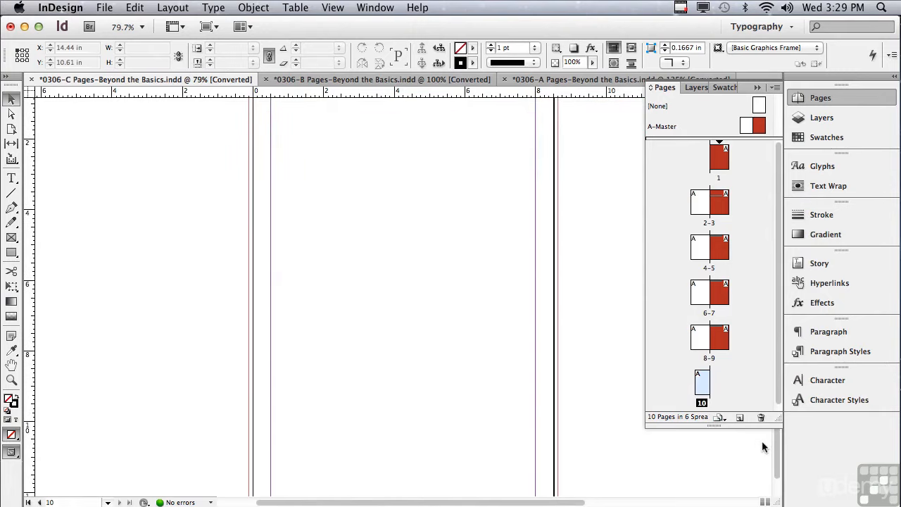